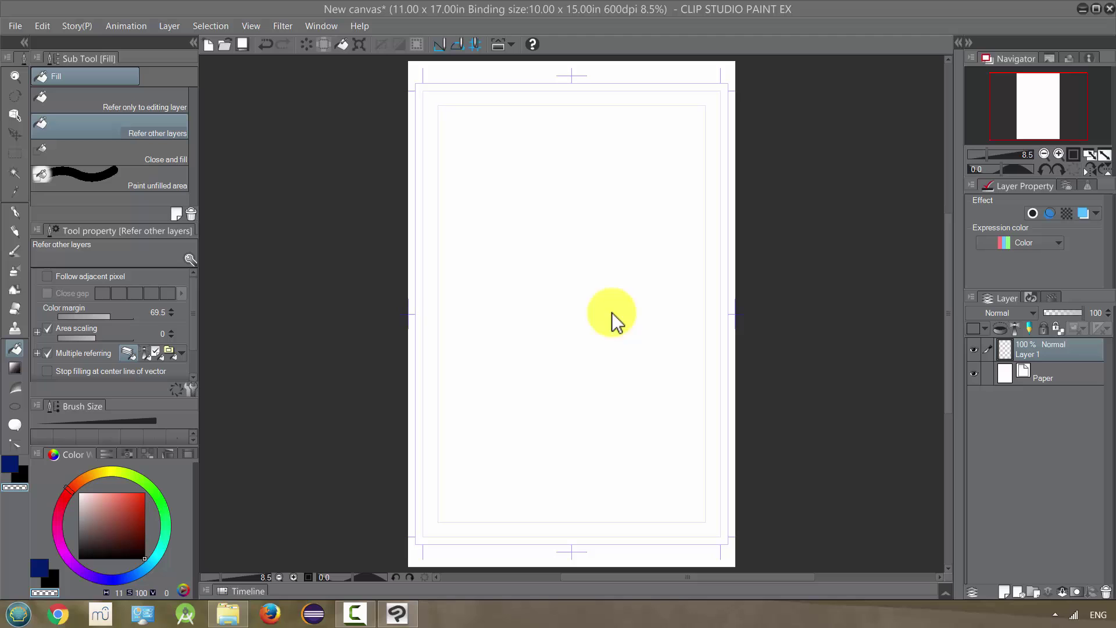
Step: Spray a bright red zigzag down the page with the Tone scraping airbrush
click(14, 270)
click(586, 194)
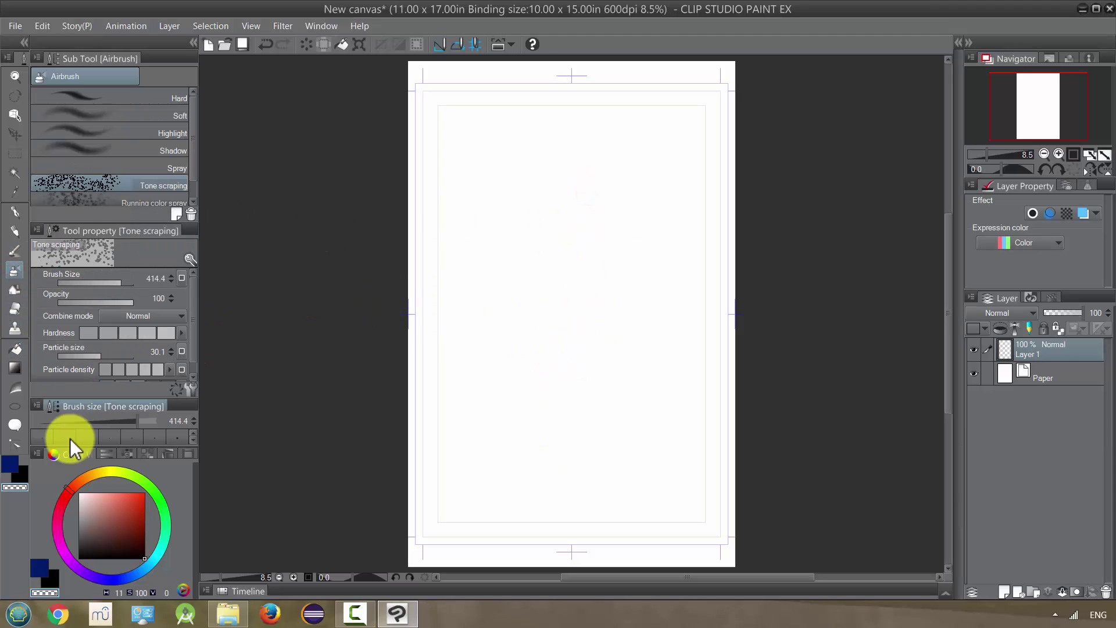
click(104, 527)
click(145, 493)
mouse_move(570, 162)
mouse_down()
mouse_move(523, 254)
mouse_move(599, 391)
mouse_move(693, 456)
mouse_up()
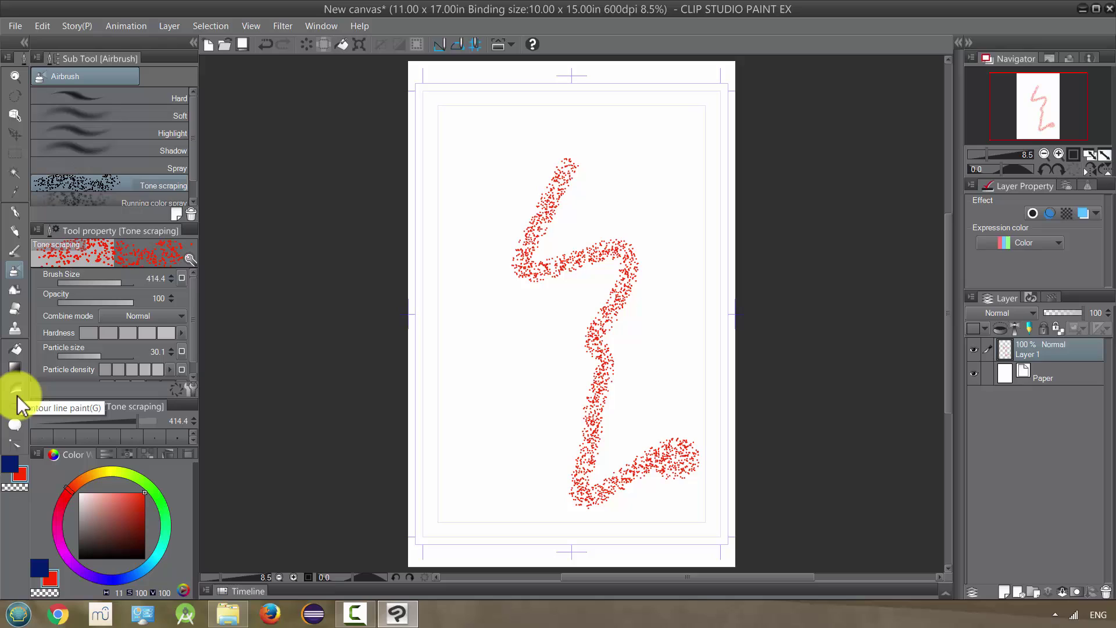
Step: Add the text 'WORD' near the top-left, then reselect Layer 1
click(15, 426)
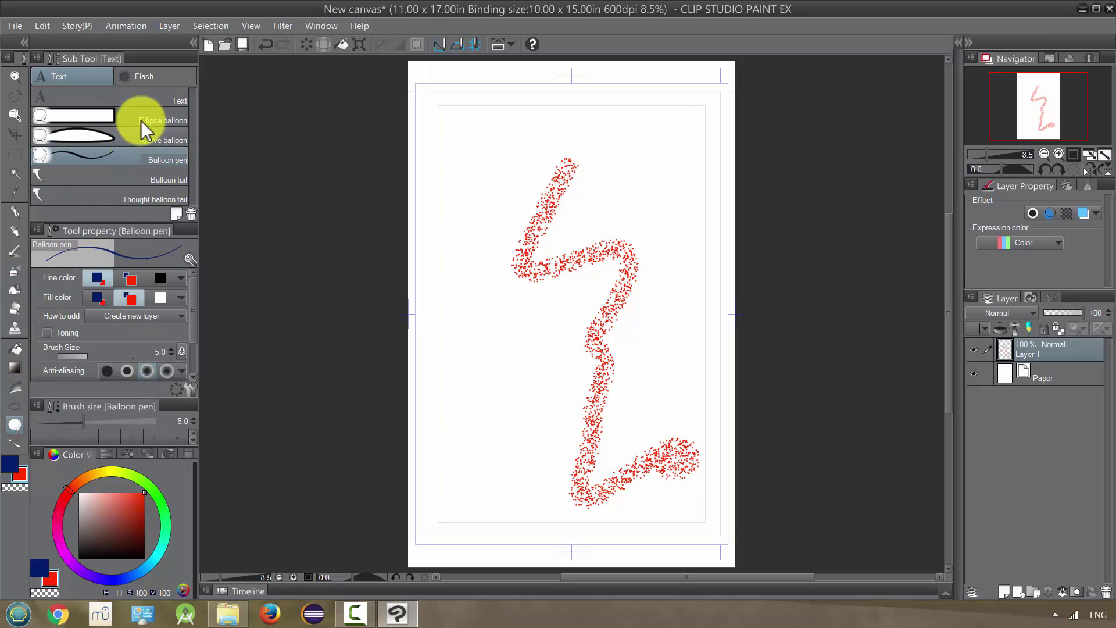
click(163, 99)
click(452, 124)
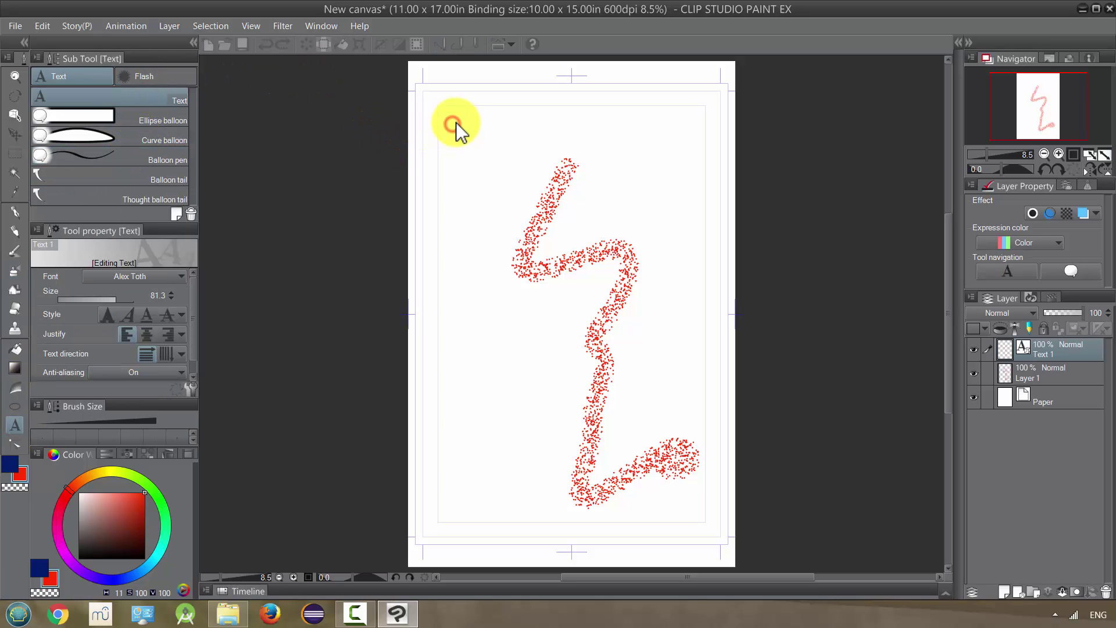
text(WORD)
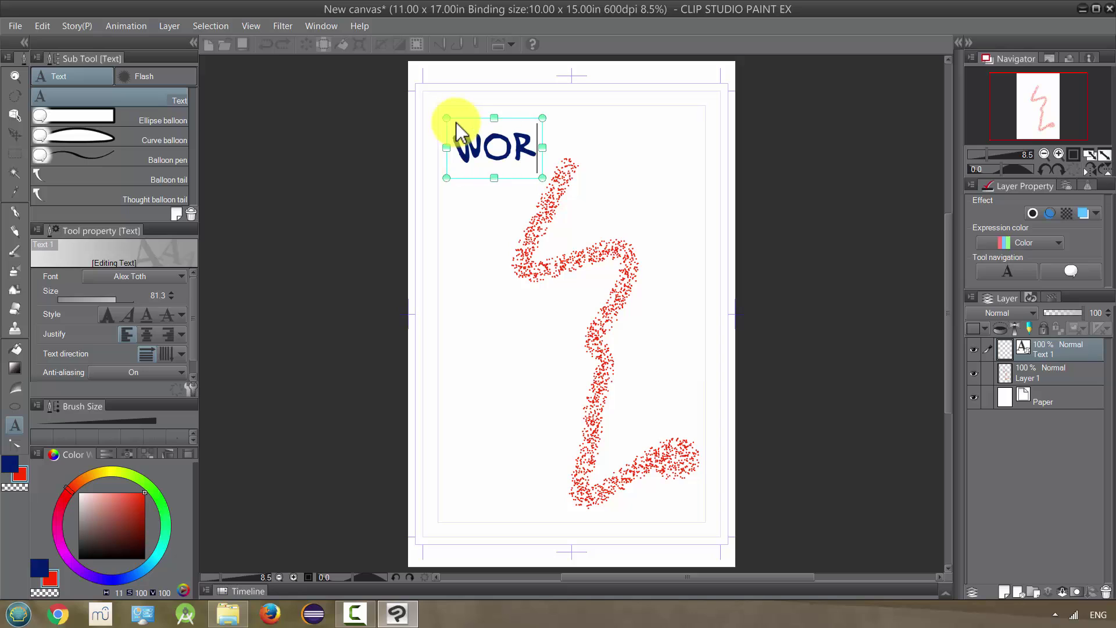
click(1012, 378)
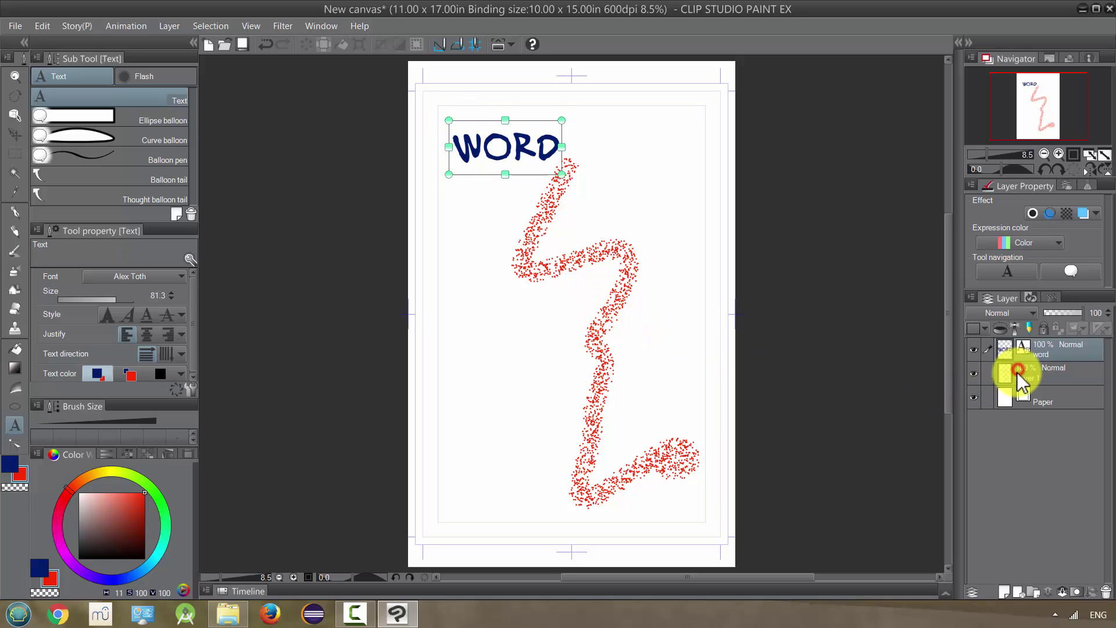
click(1048, 372)
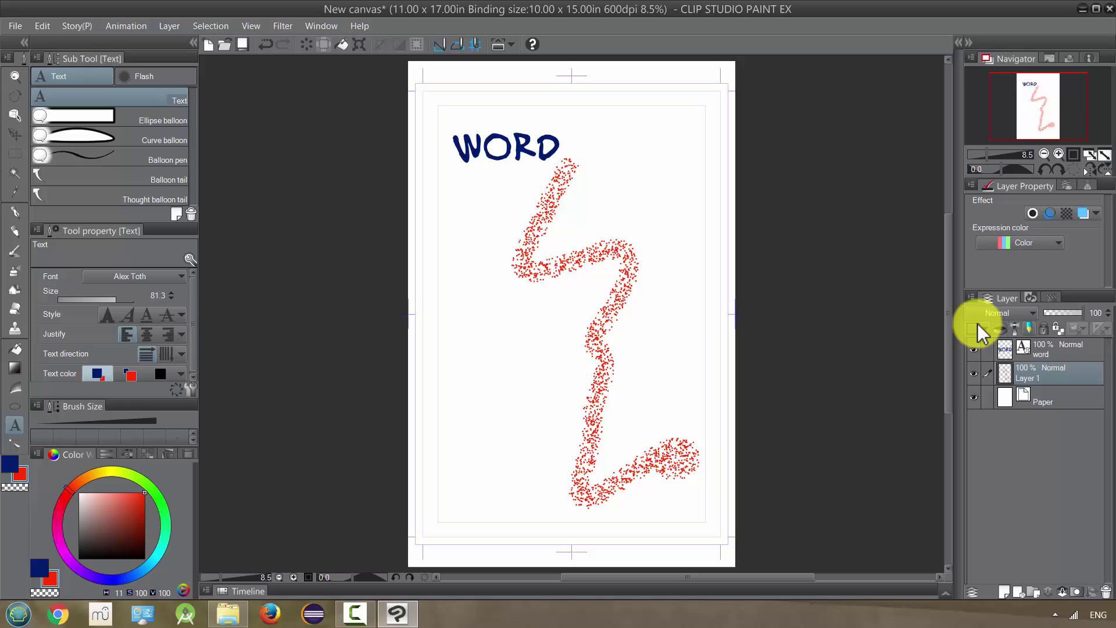
Step: Save the artwork under the name 'test', overwriting the existing Test.clip
key(ctrl+s)
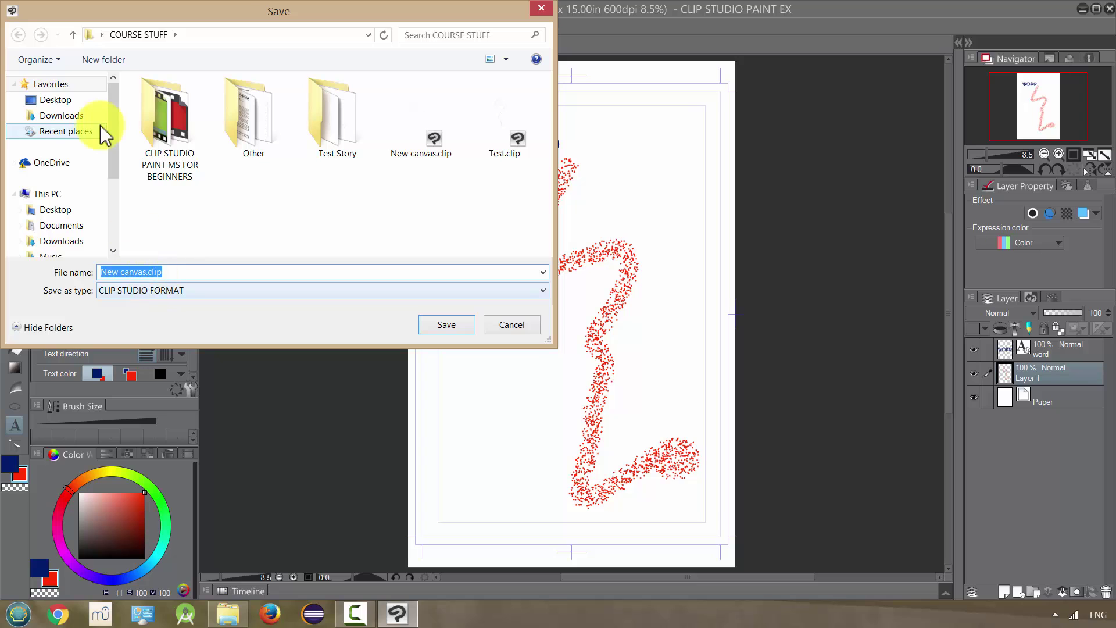
text(test)
key(Return)
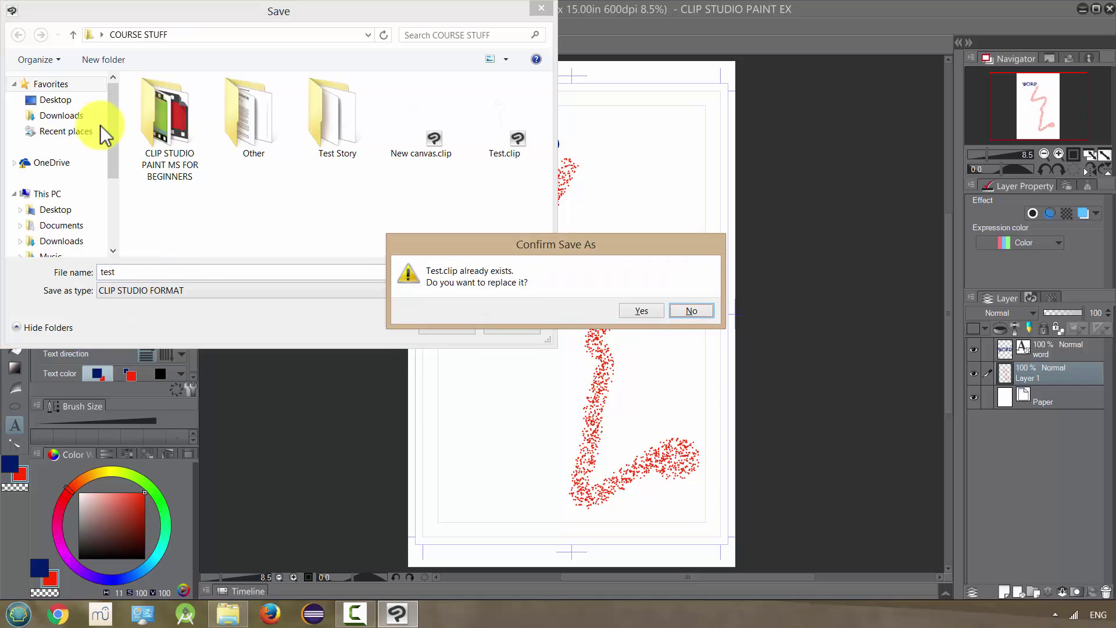
click(641, 309)
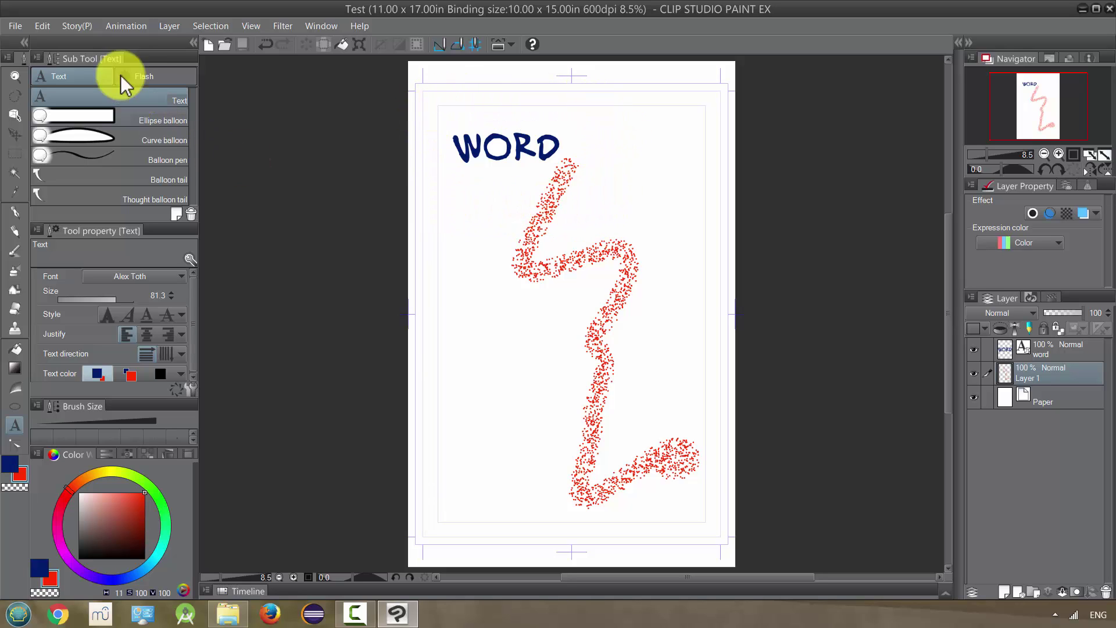
Step: Save as Test.jpg in JPEG format, accepting the loss of layer information
click(10, 28)
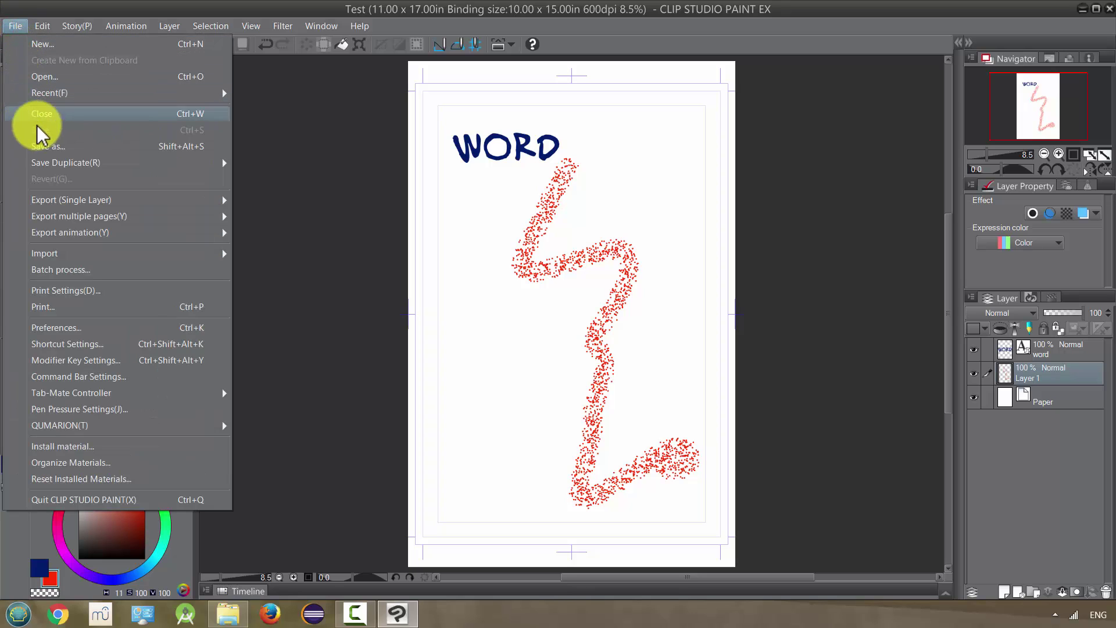
click(50, 147)
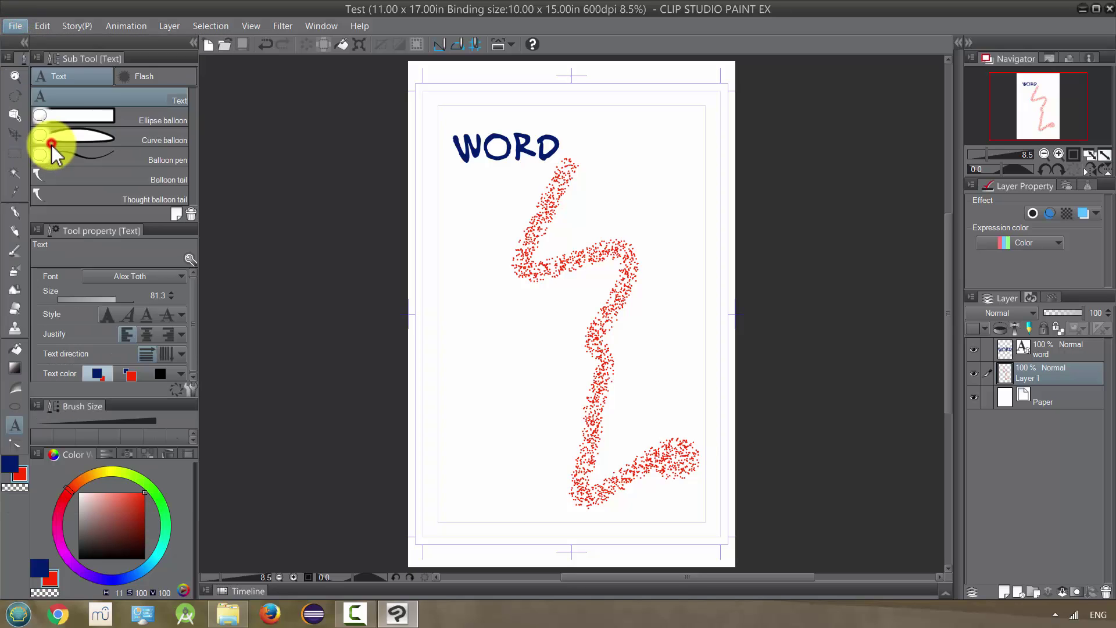
click(147, 292)
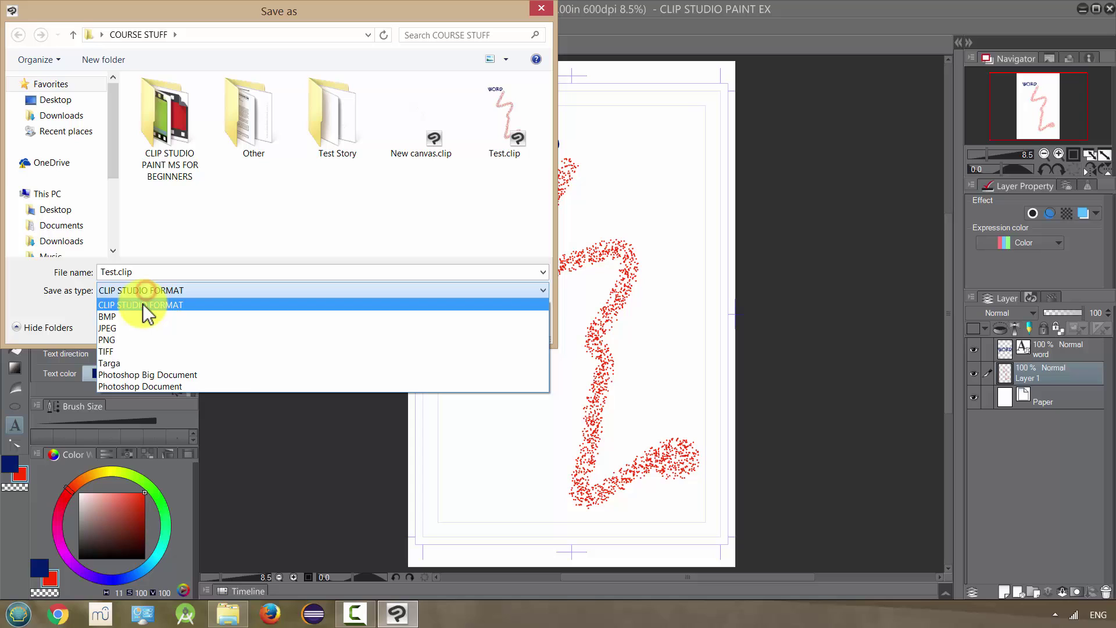
click(140, 324)
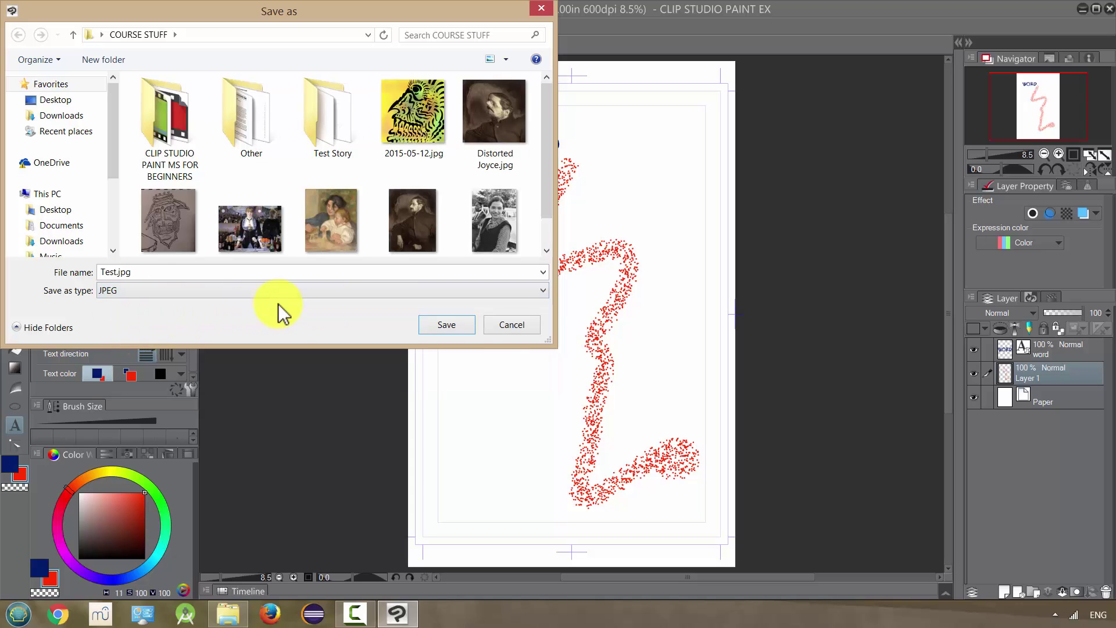
click(464, 329)
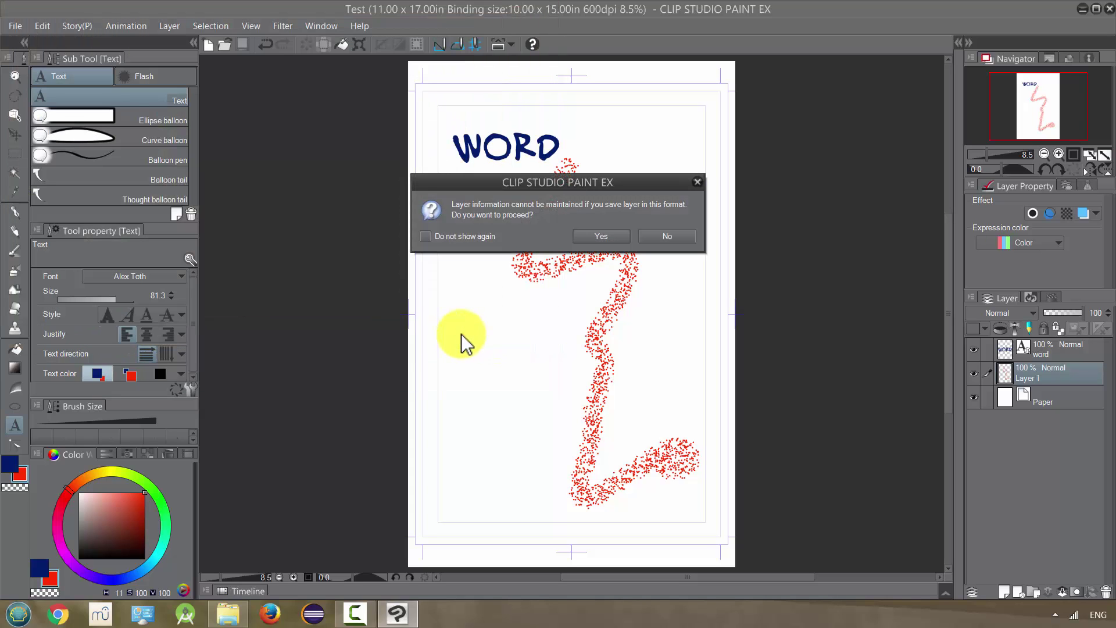
click(603, 237)
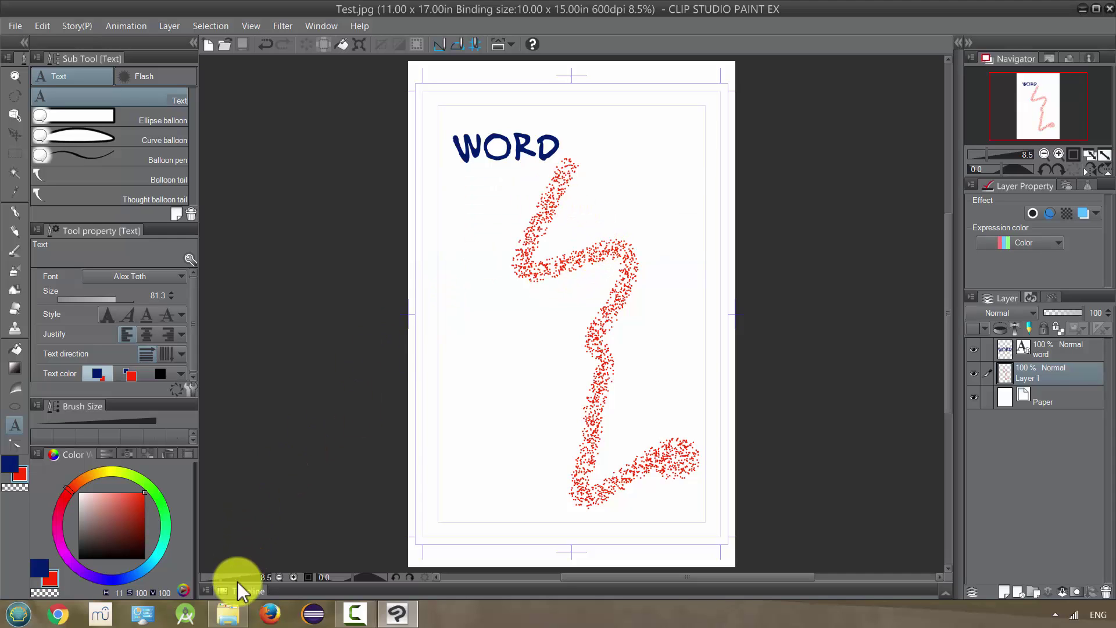
click(229, 615)
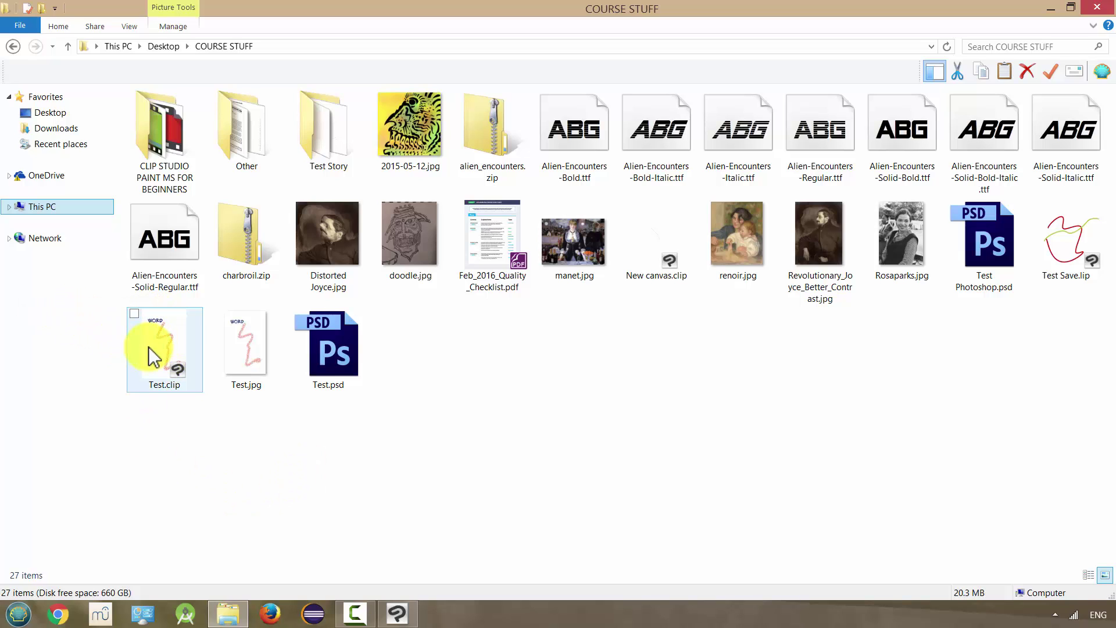
click(256, 365)
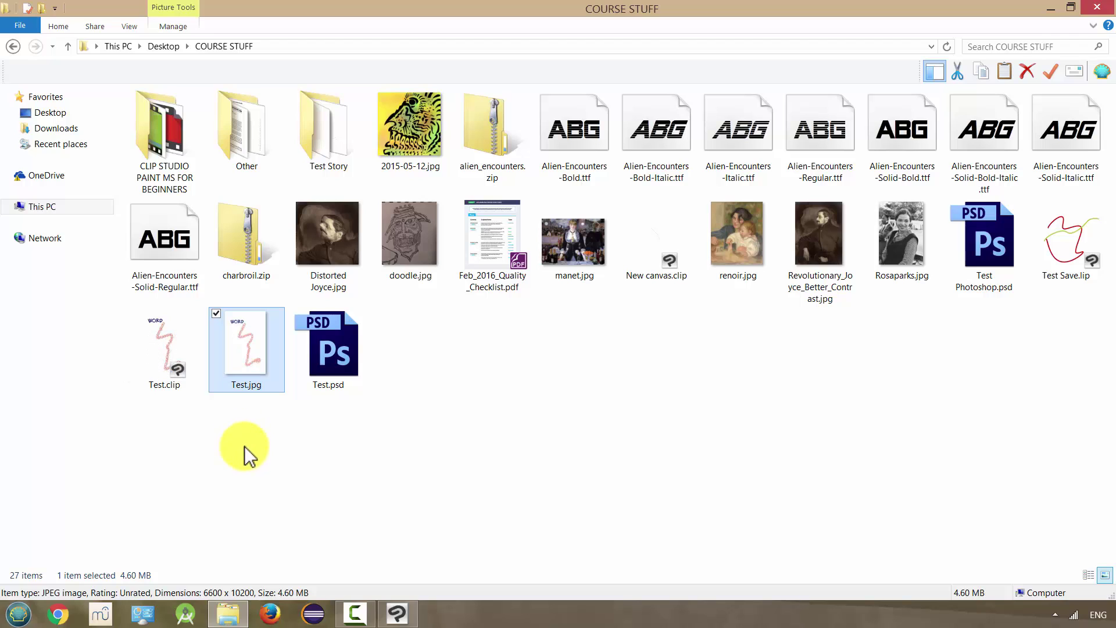
click(397, 614)
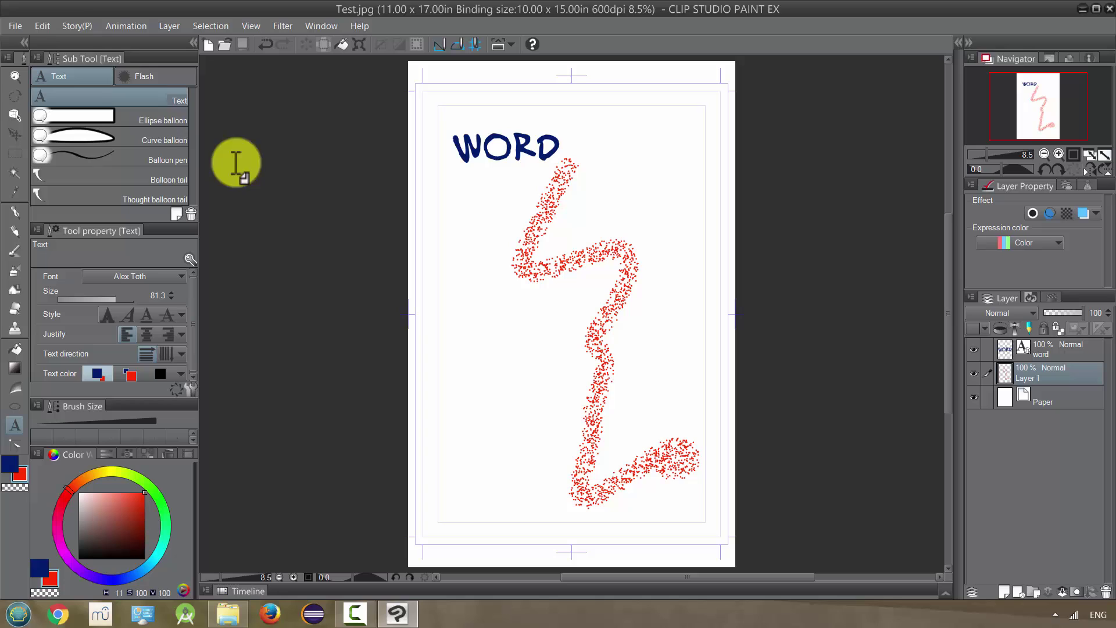
Step: Export the page via Export (Single Layer) > .jpg as TestExport.jpg in COURSE STUFF
click(16, 25)
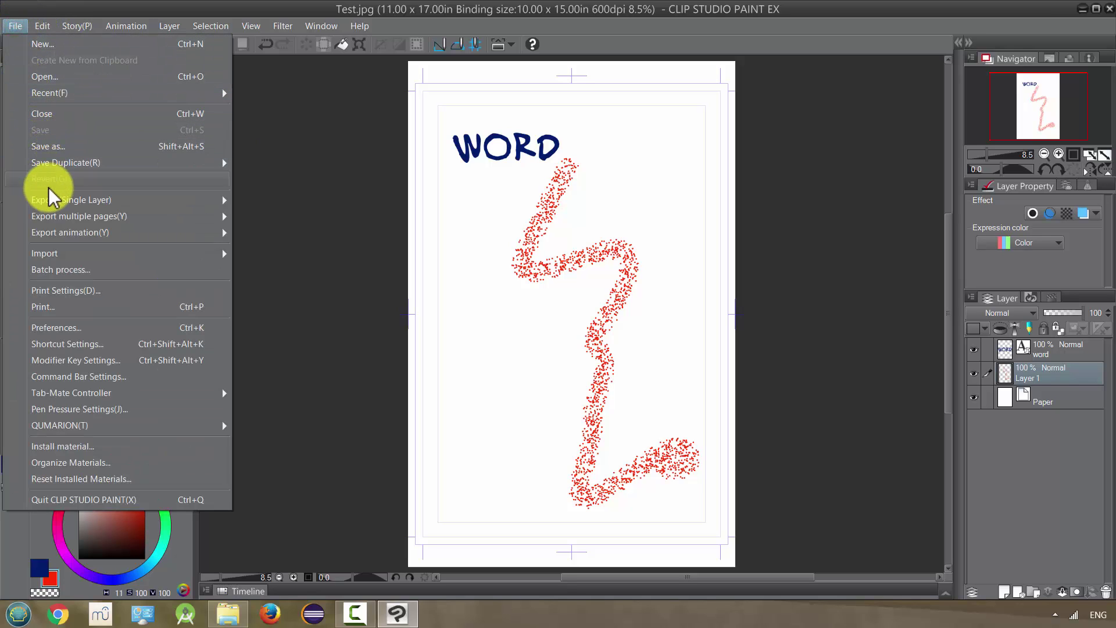
mouse_move(58, 204)
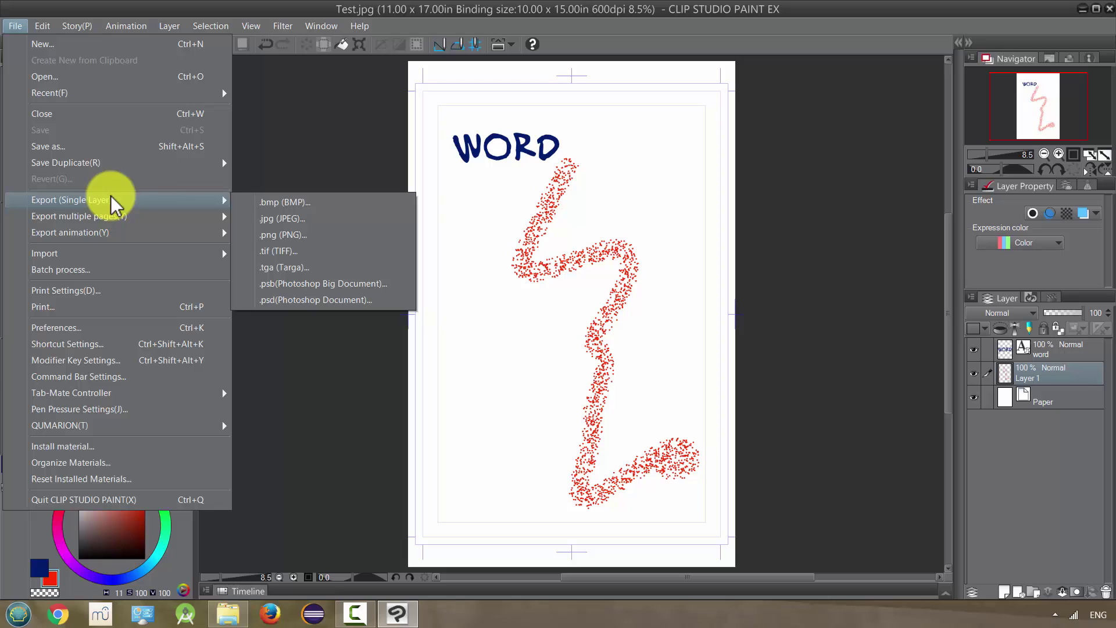
click(278, 220)
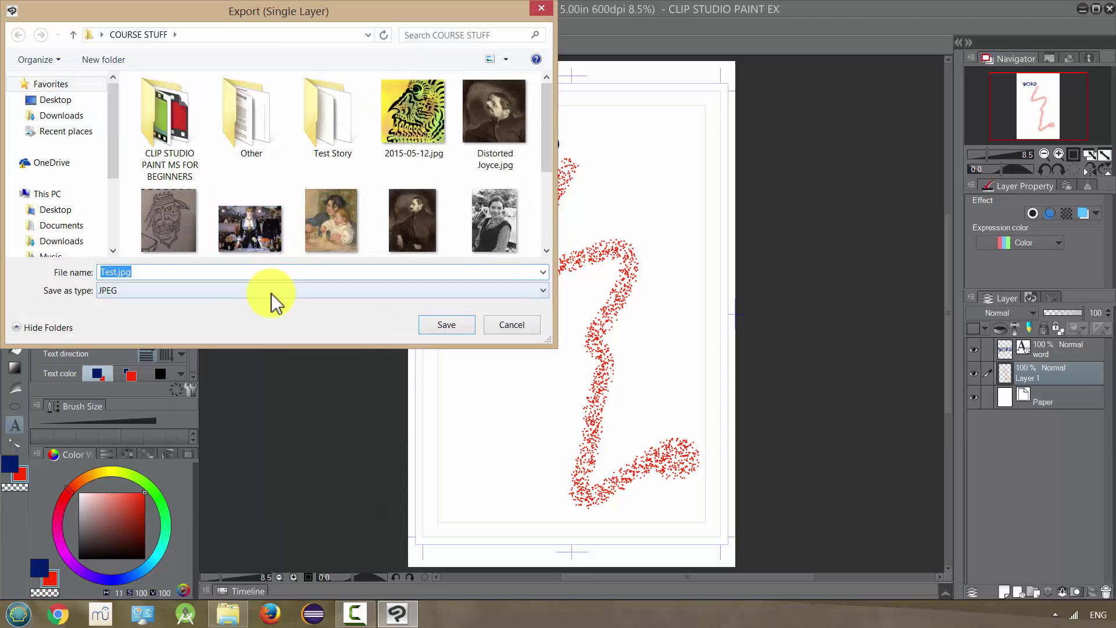
drag(546, 134, 546, 216)
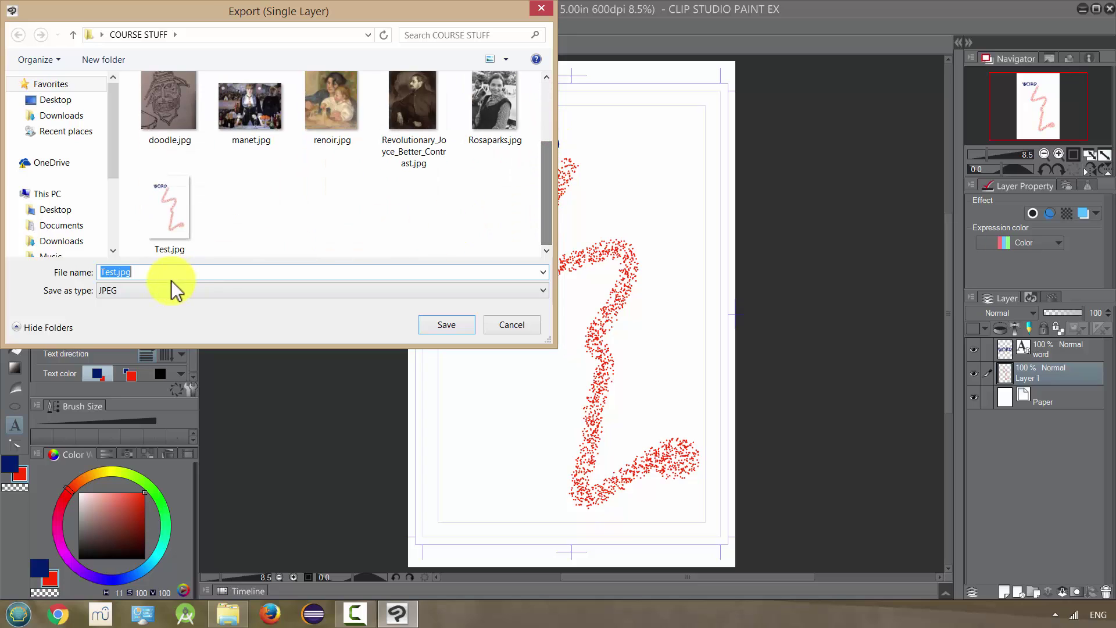
click(117, 271)
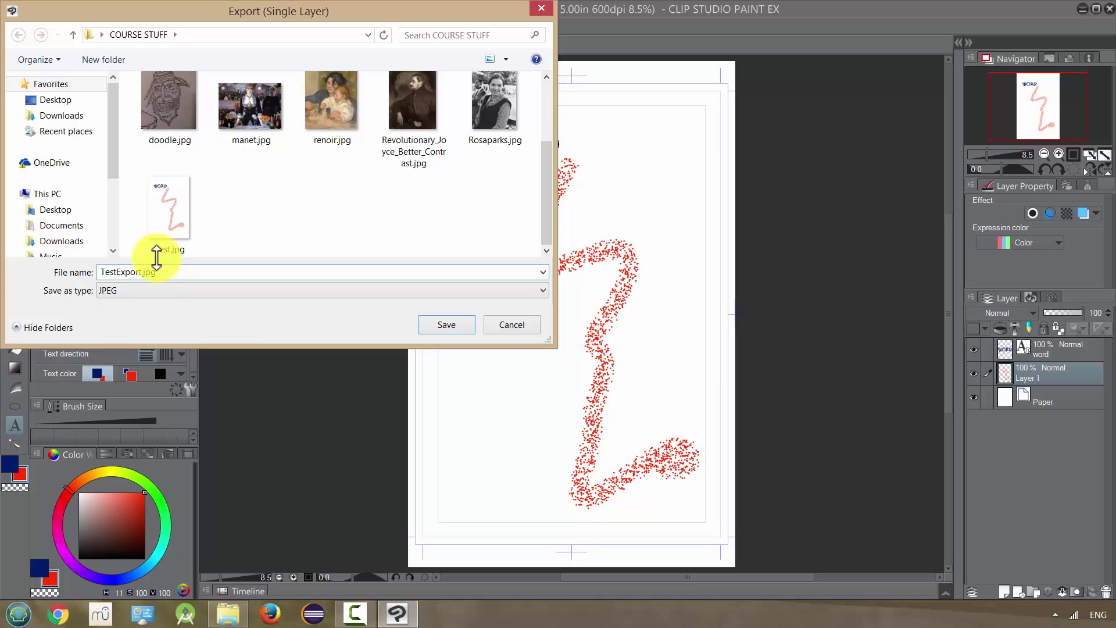
click(465, 329)
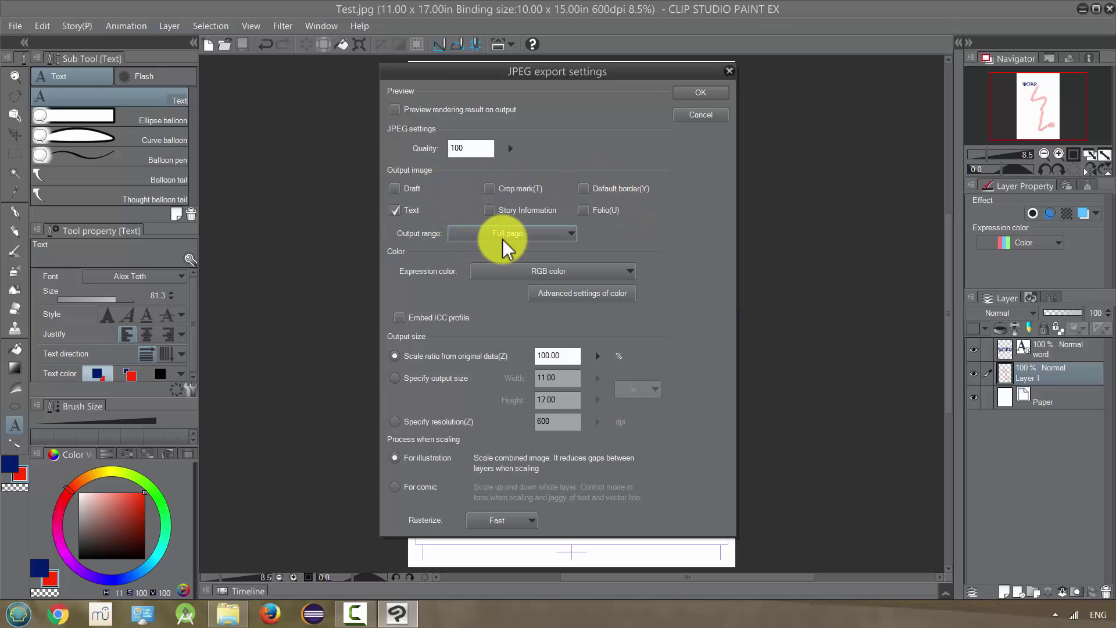
Step: Change the Quality value in the JPEG export settings from 100 to 90
double_click(457, 149)
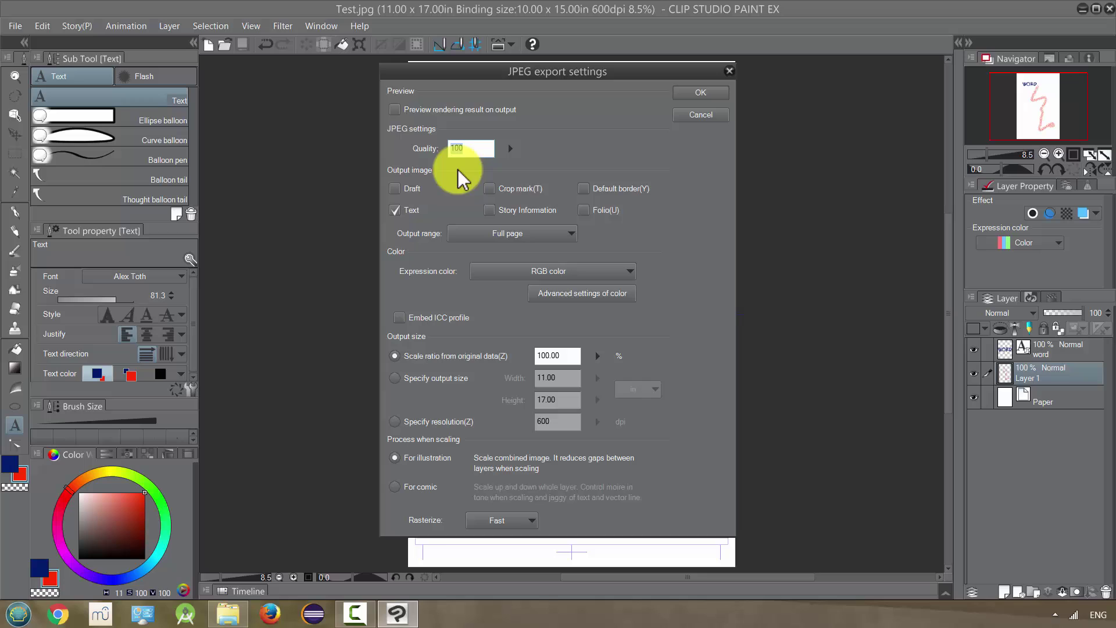
double_click(480, 149)
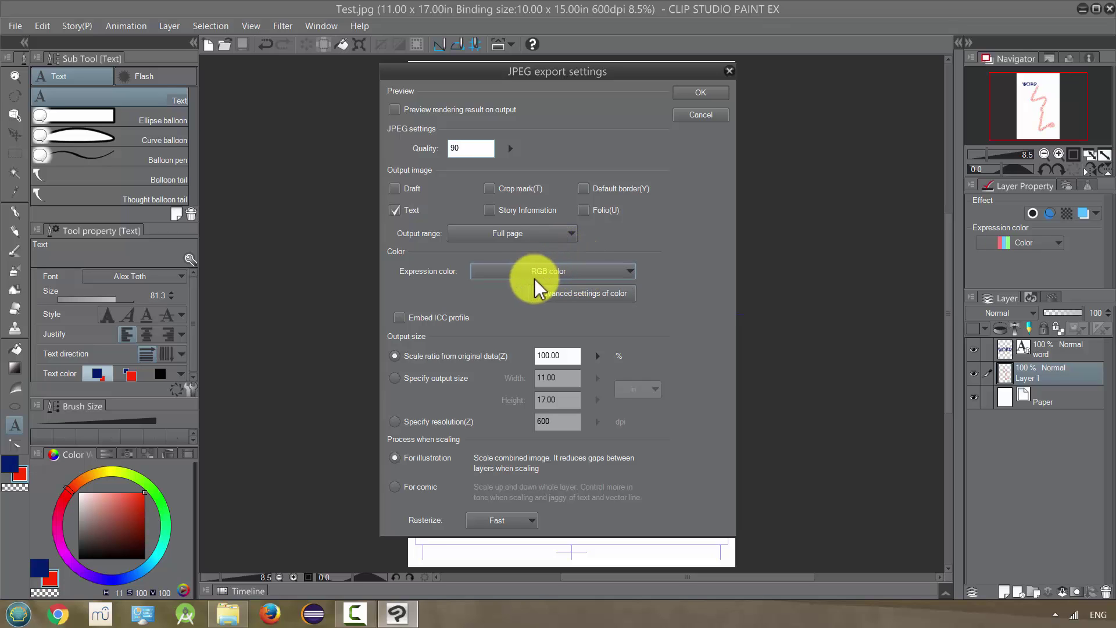
Step: Keep RGB expression colour and set the scale ratio to 50% (5.50 x 8.50 in)
click(510, 272)
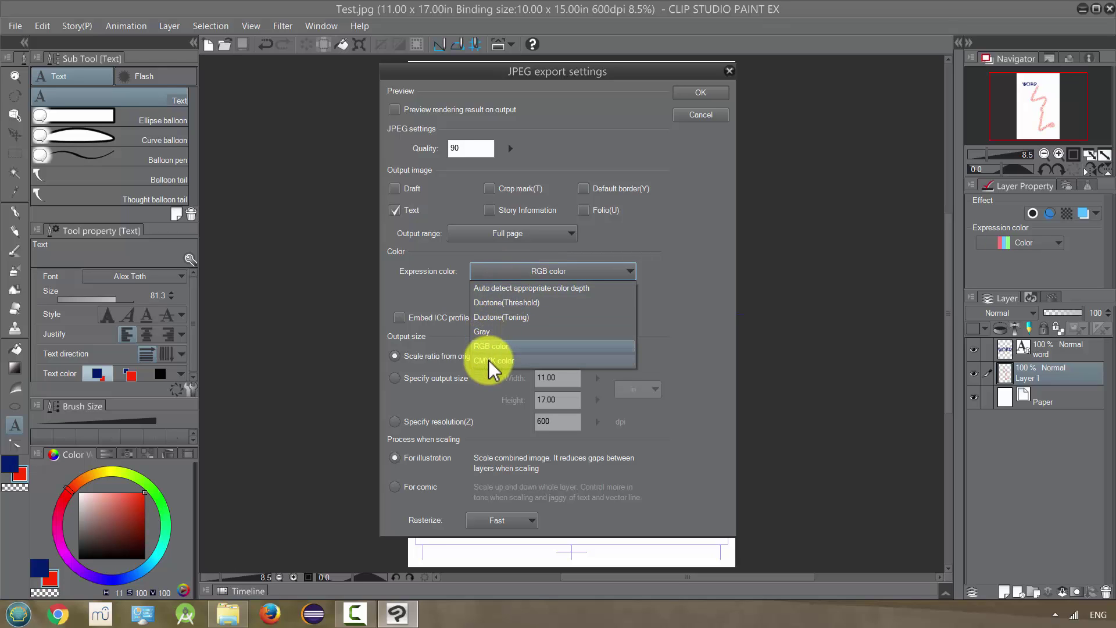
click(452, 297)
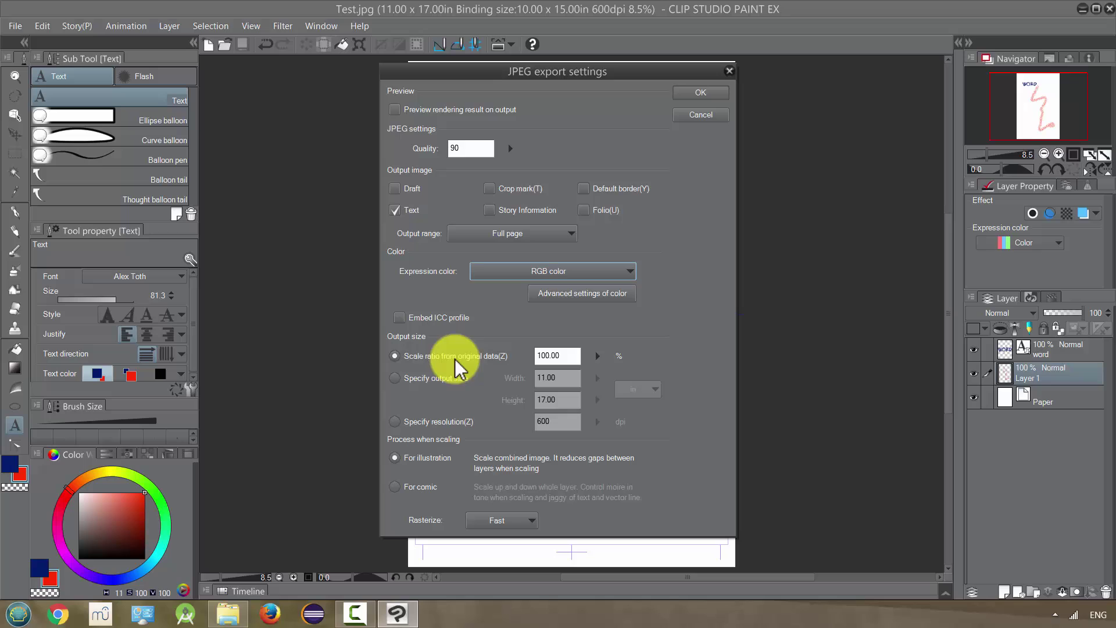
click(568, 355)
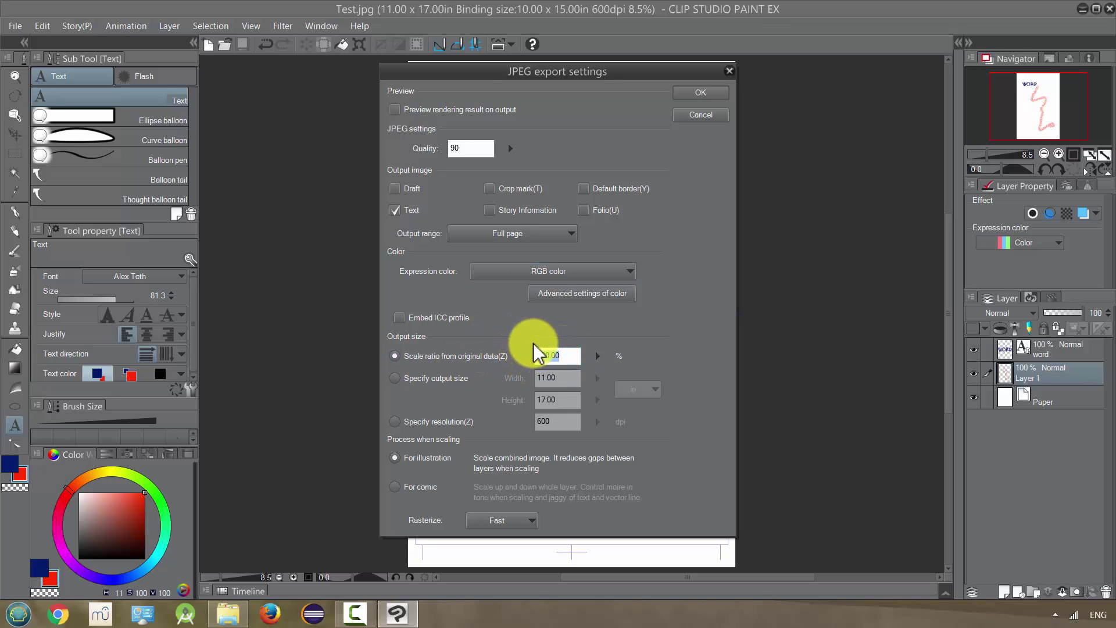
text(50)
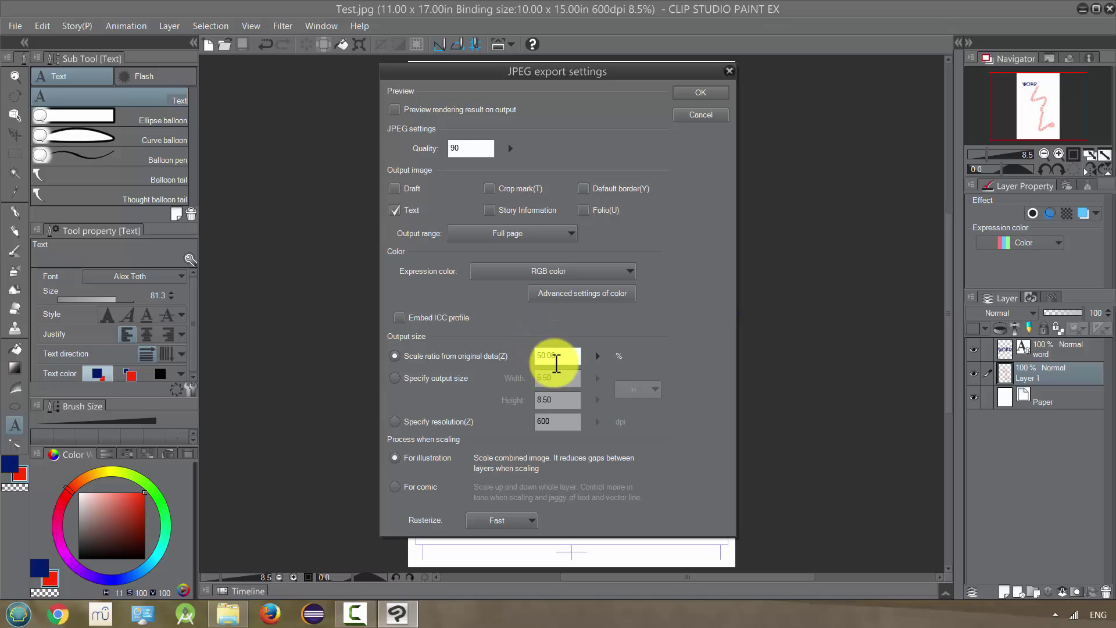
click(545, 356)
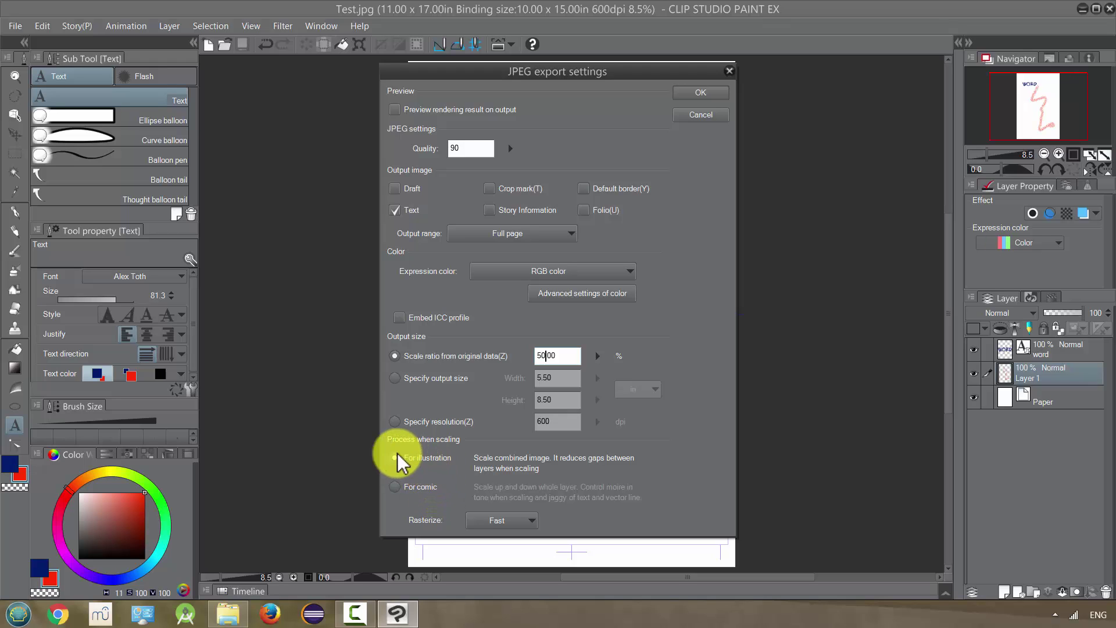
Step: Set Rasterize to Prefer quality and confirm the export settings
click(499, 520)
click(495, 551)
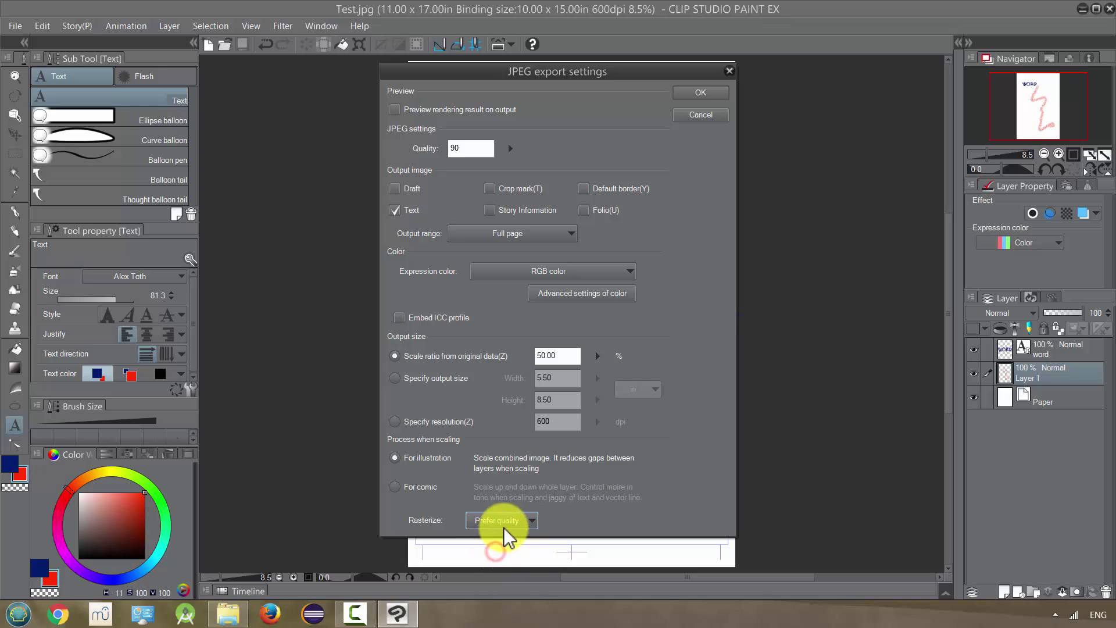
click(697, 93)
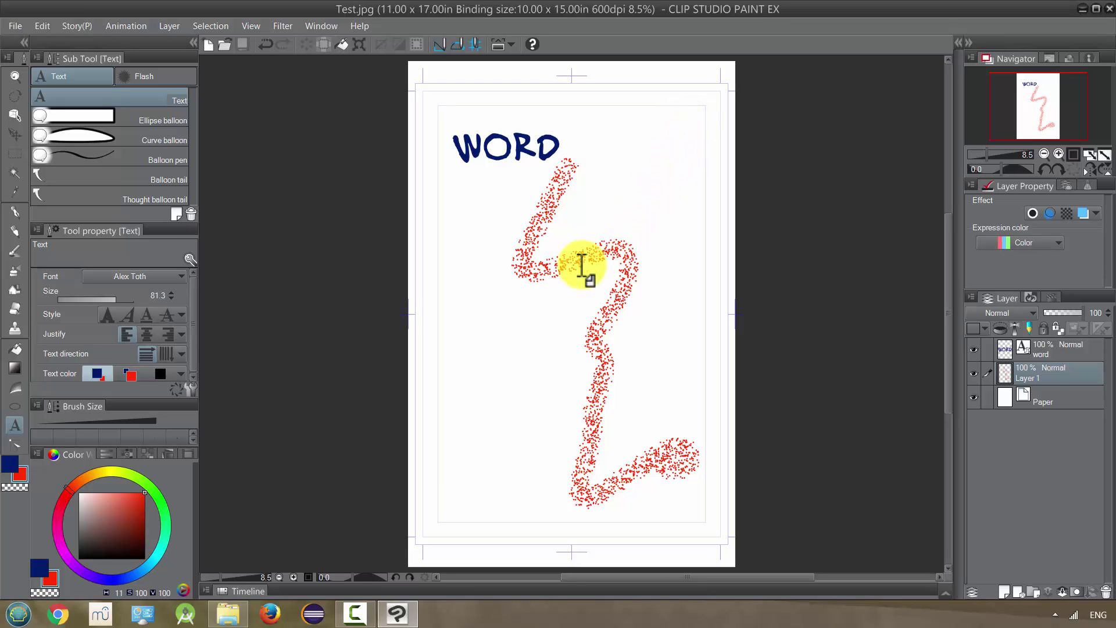
Step: In the COURSE STUFF folder, read TestExport.jpg's and Test.jpg's dimensions and sizes in the status bar
click(227, 613)
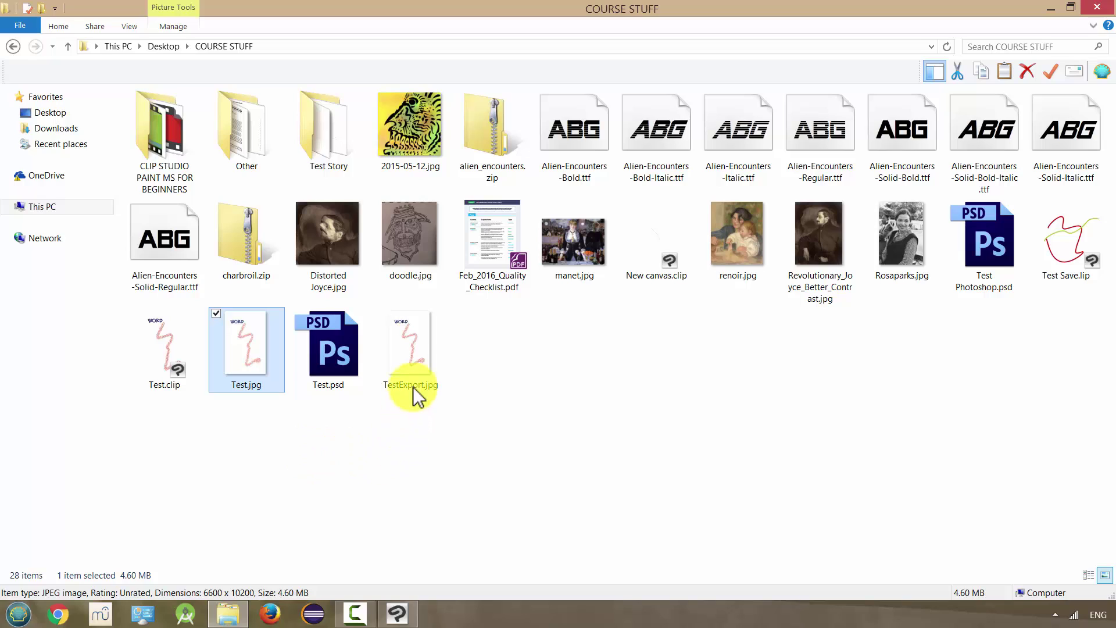
click(416, 364)
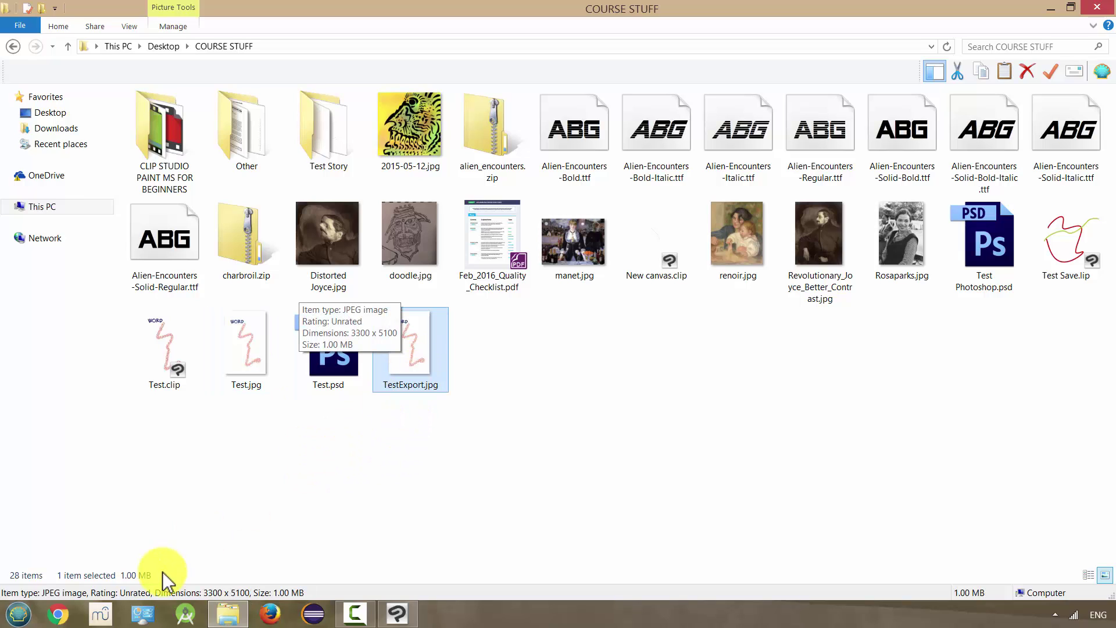
click(241, 372)
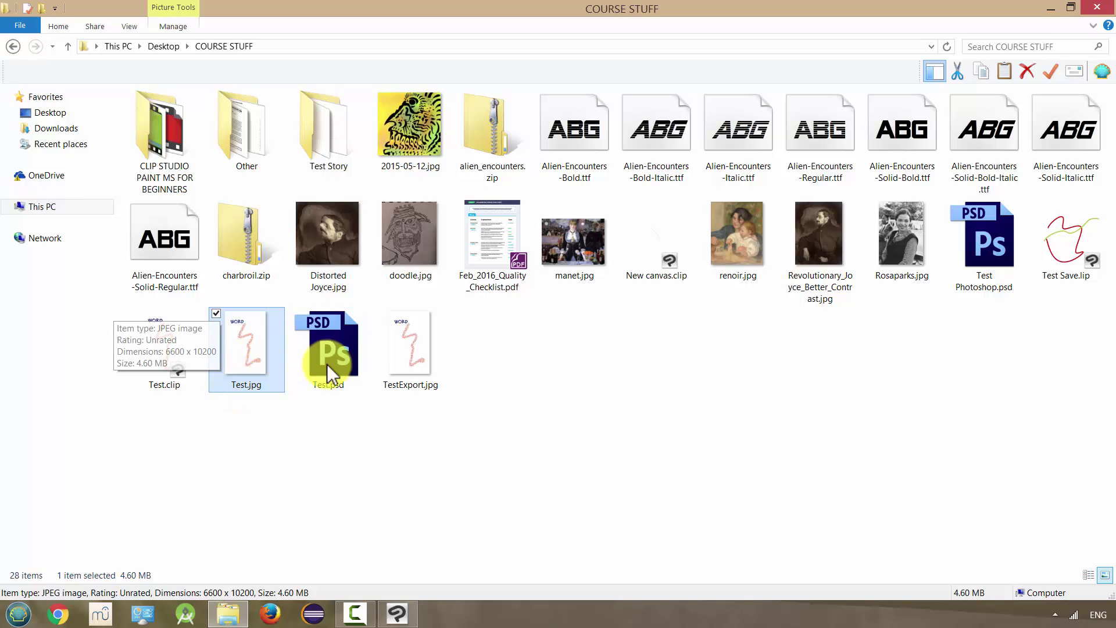
click(420, 358)
Step: Open TestExport.jpg in Photo Viewer, flip back and forth to Test.jpg, then close the viewer
double_click(419, 357)
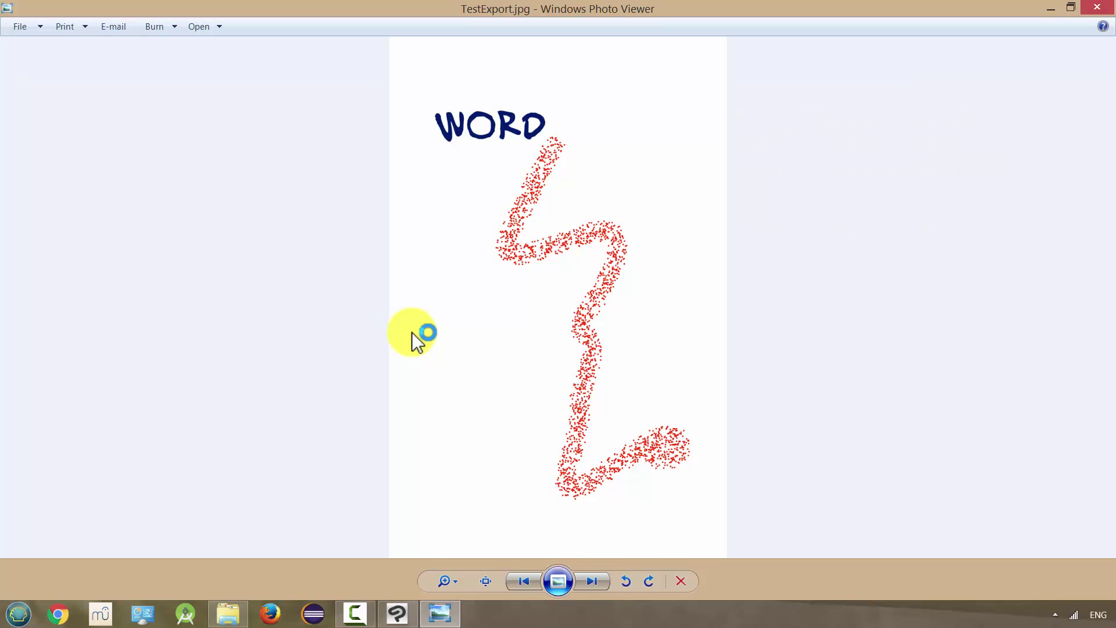
key(Left)
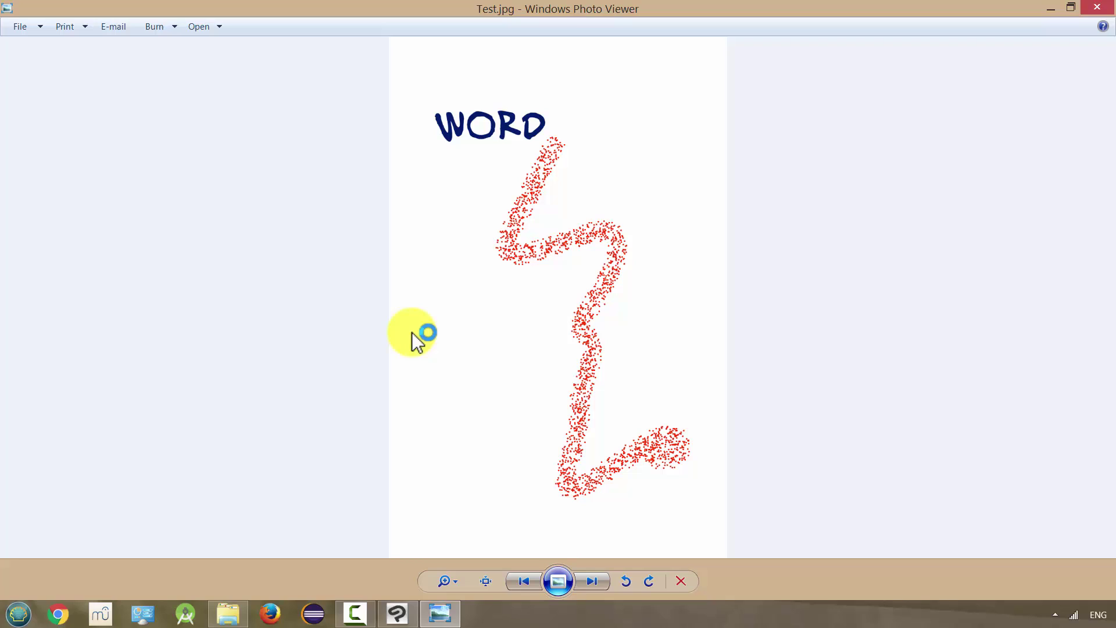
key(Right)
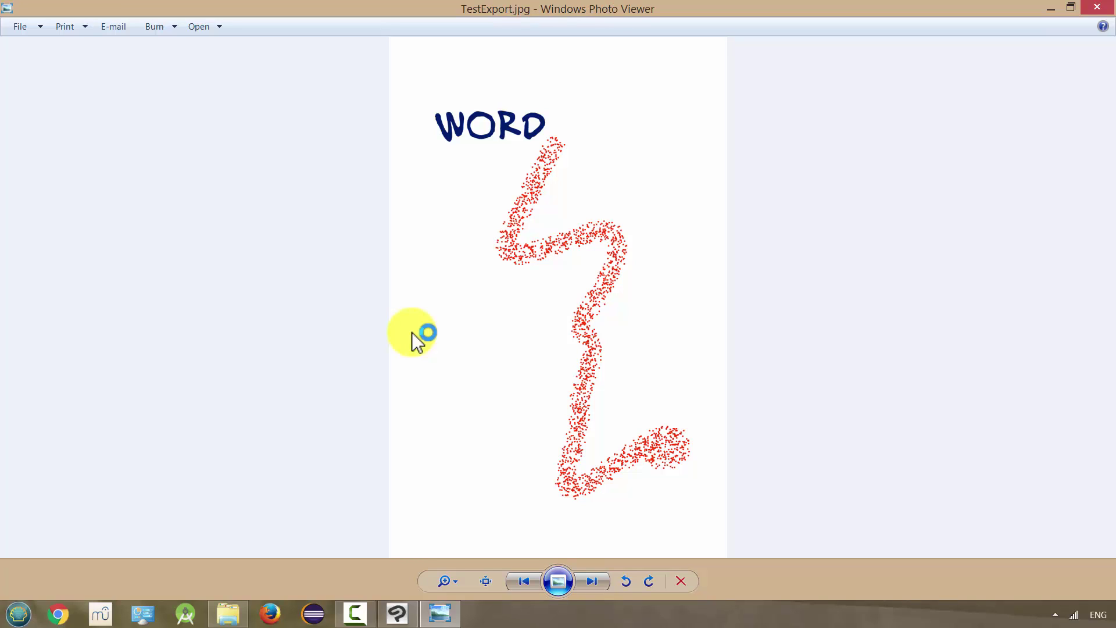
key(Left)
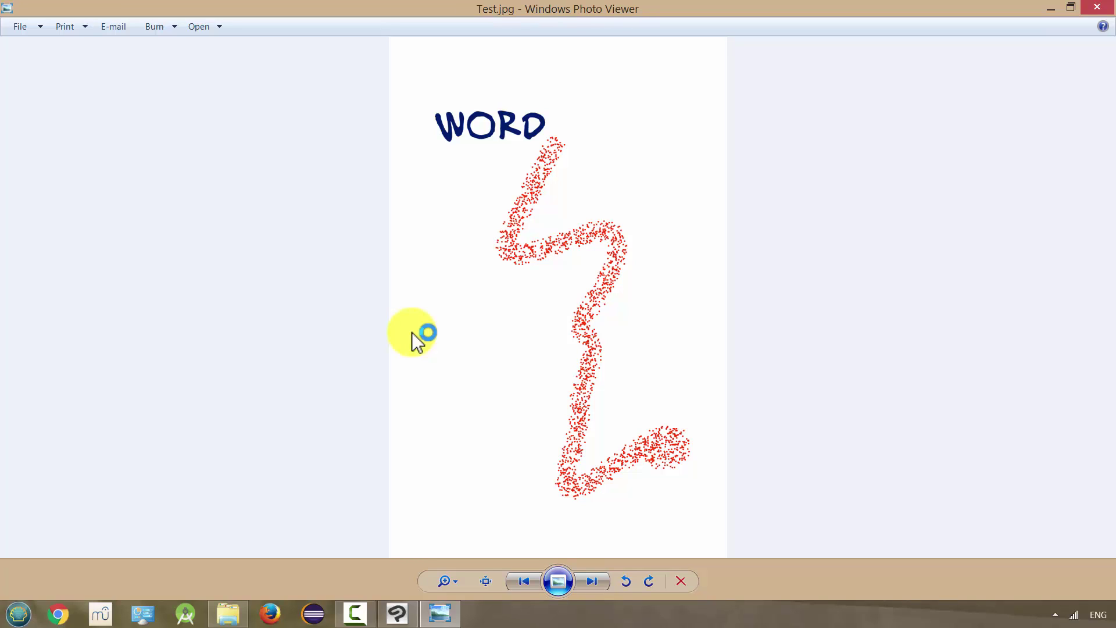
key(Right)
key(Left)
key(Right)
key(Left)
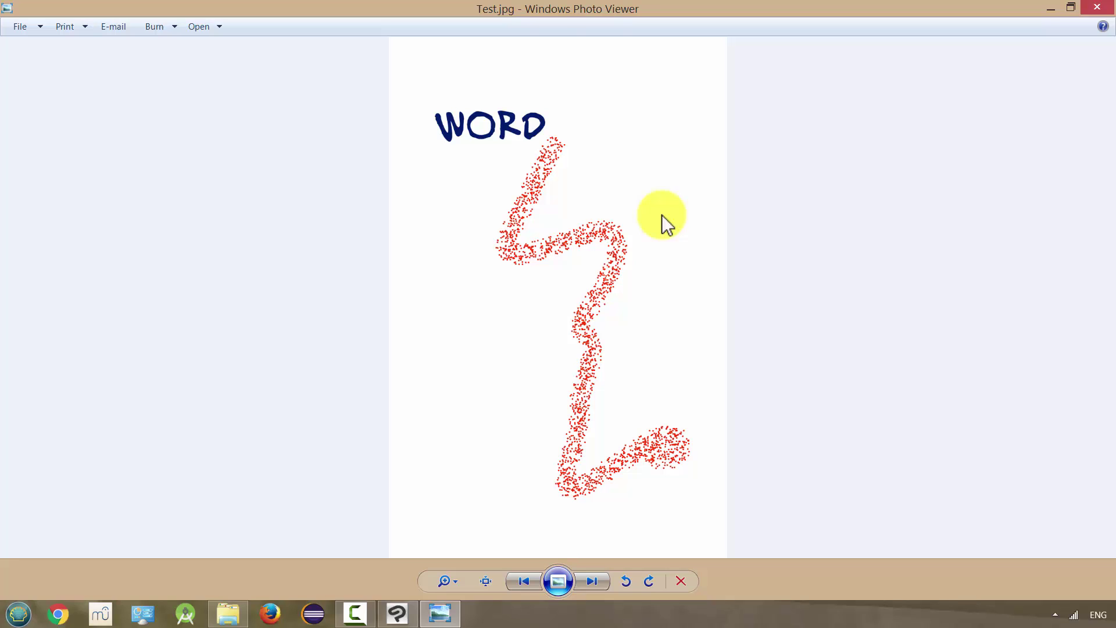
key(alt+F4)
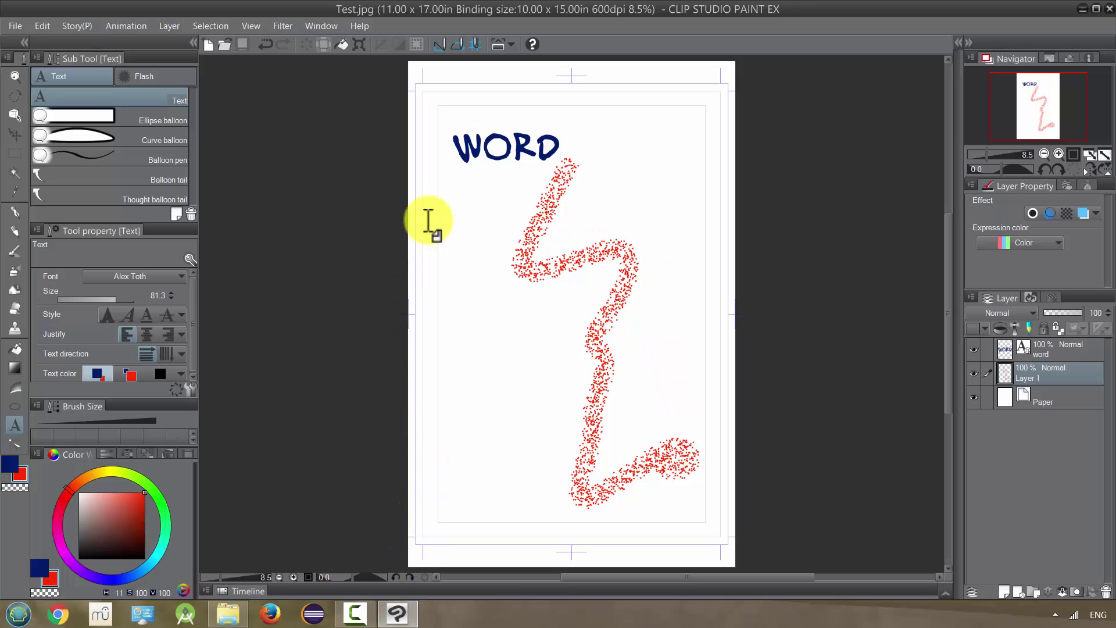